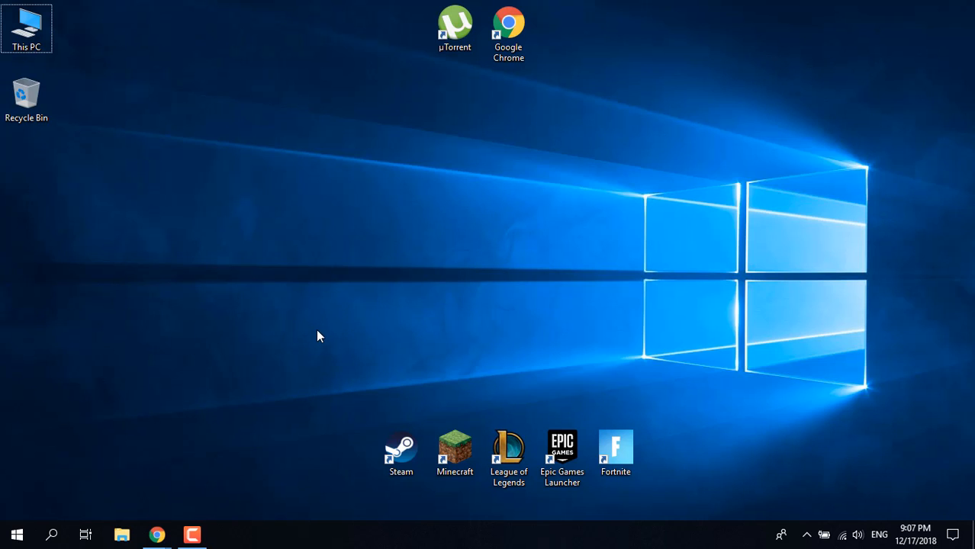
Step: Search the computer for "This PC" and open it in a file window
click(11, 539)
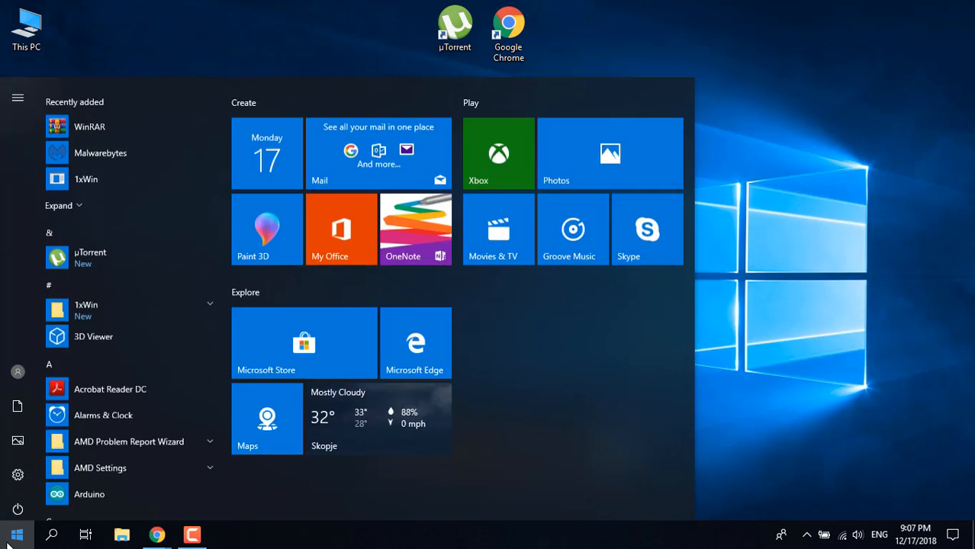
text(T)
key(BackSpace)
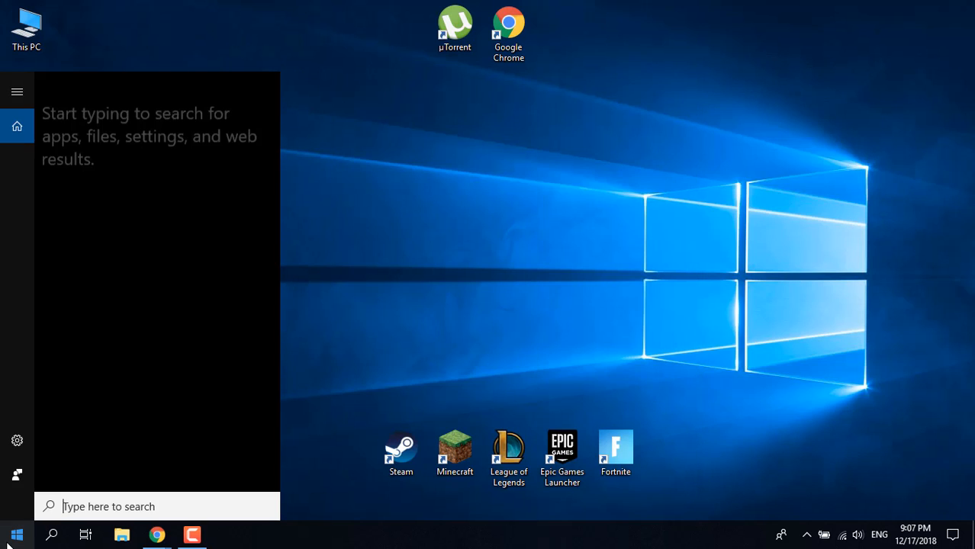
text(This PC)
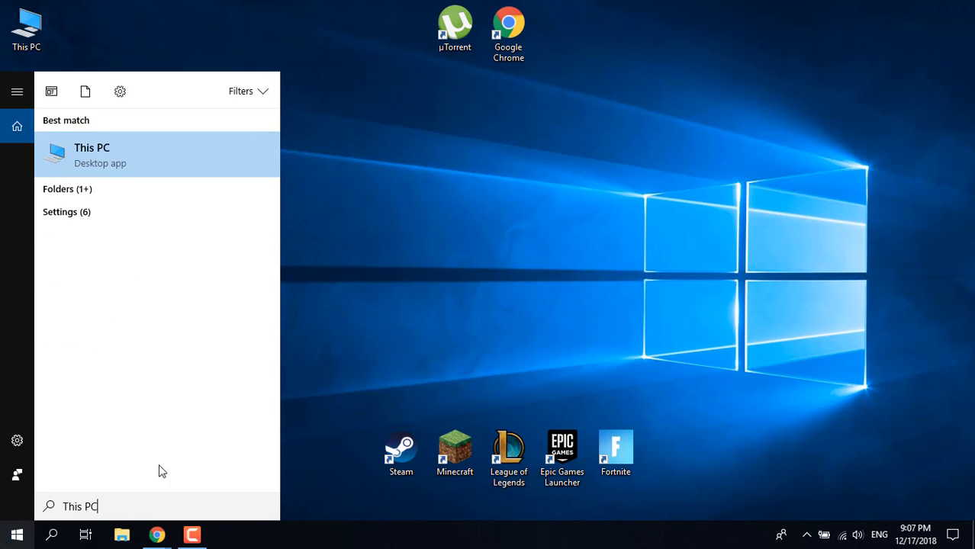
click(110, 163)
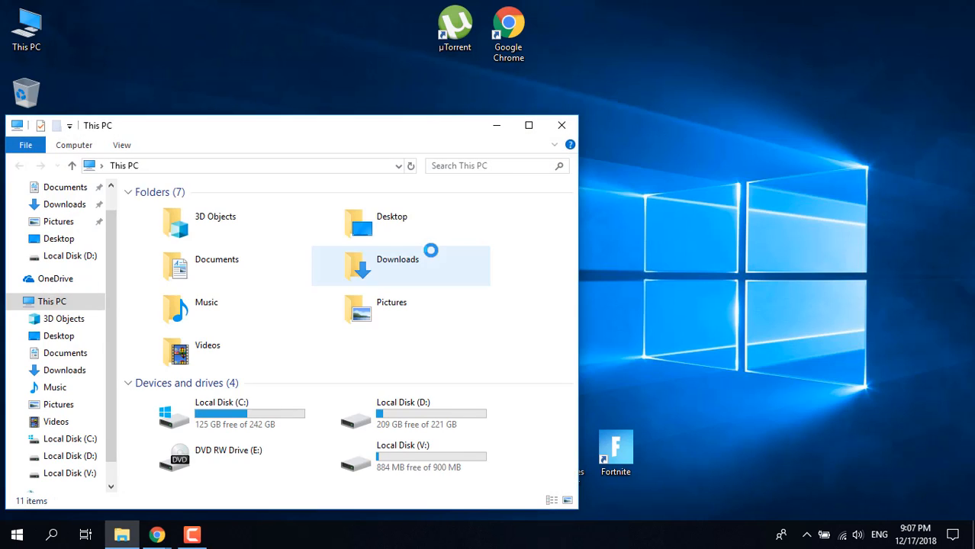
Step: Open the Users folder on Local Disk (C:)
drag(450, 124, 621, 35)
double_click(462, 325)
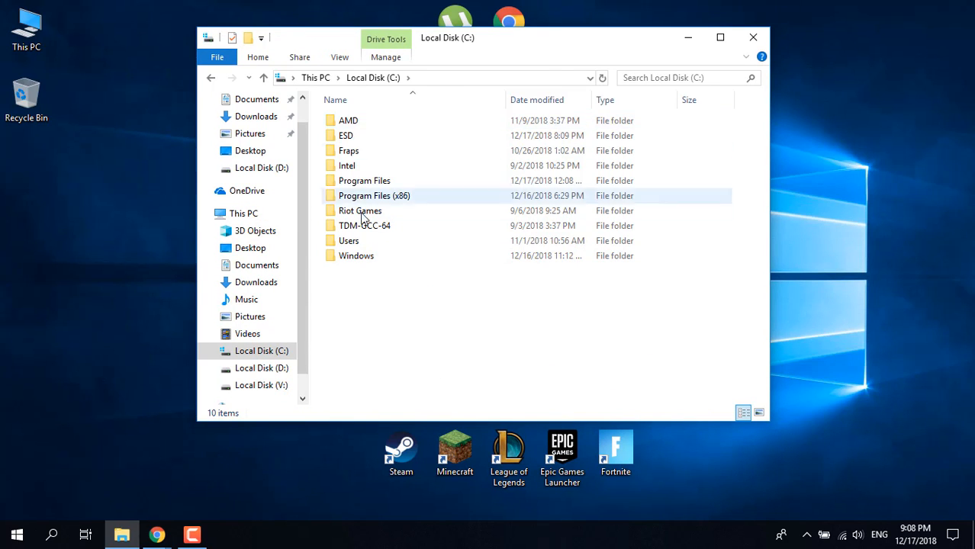
double_click(359, 241)
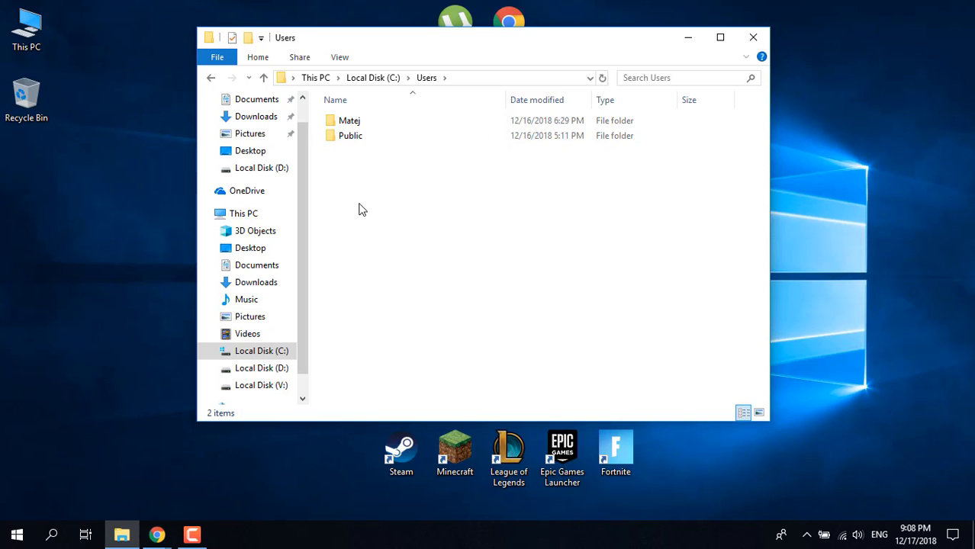
Step: Open the advanced security settings of the personal user folder inside Users
click(381, 128)
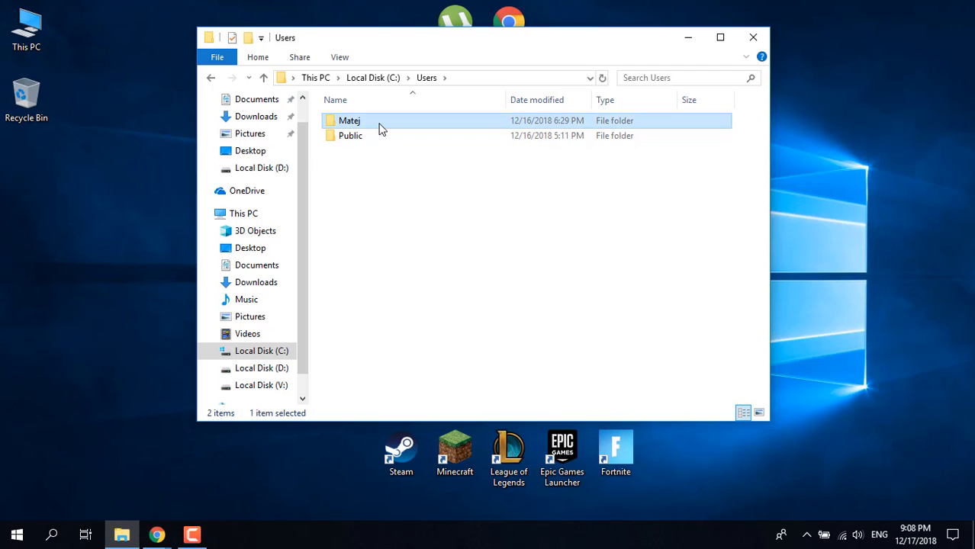
right_click(381, 128)
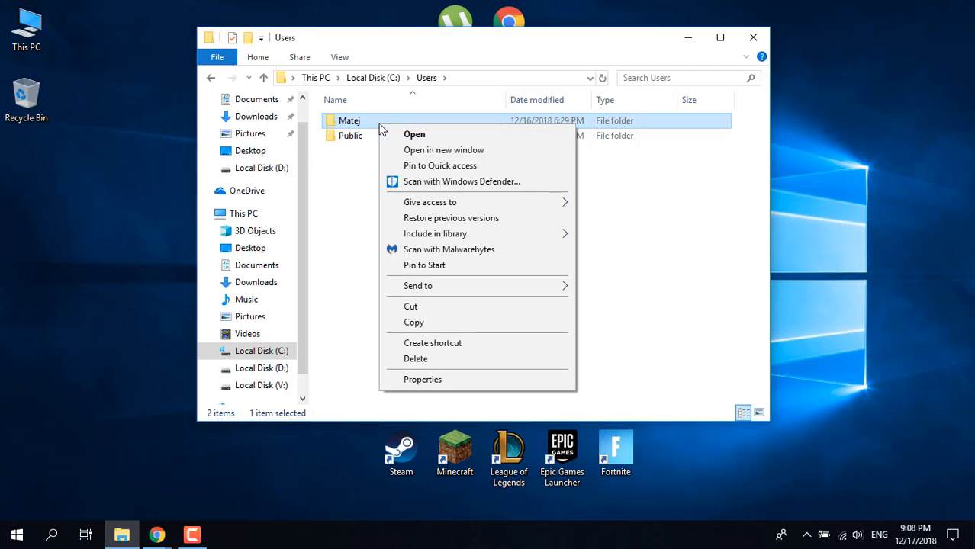
click(413, 381)
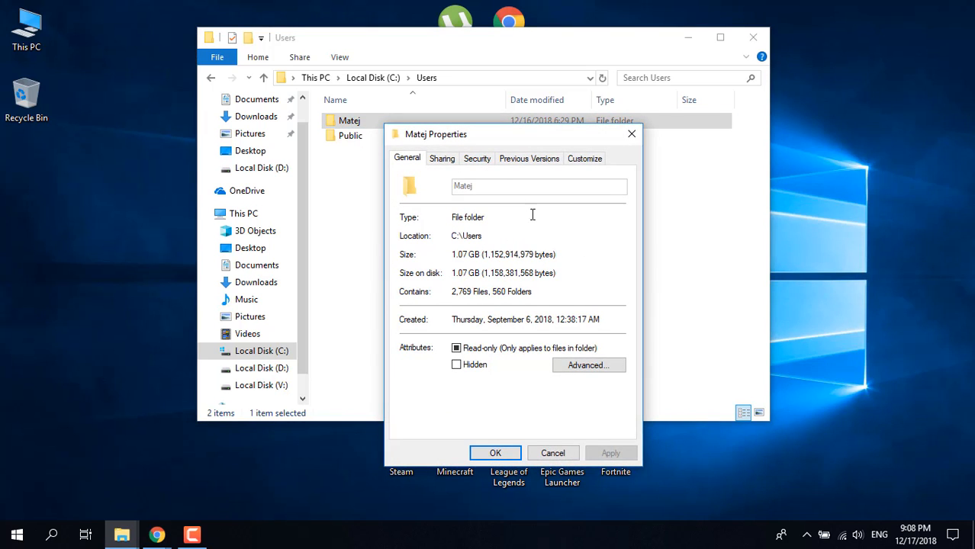
click(465, 158)
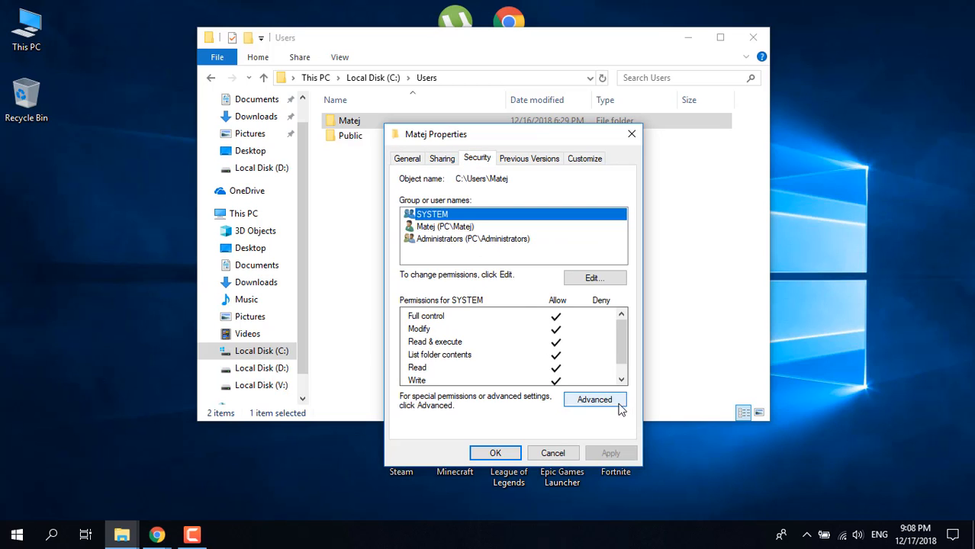
click(578, 400)
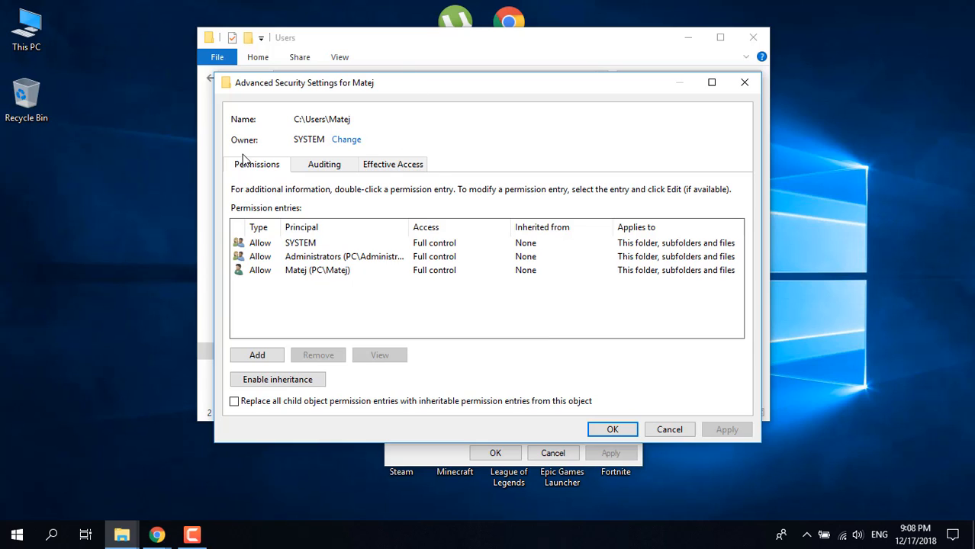
Step: Start changing the folder's owner and list all users and groups found on the PC
click(343, 142)
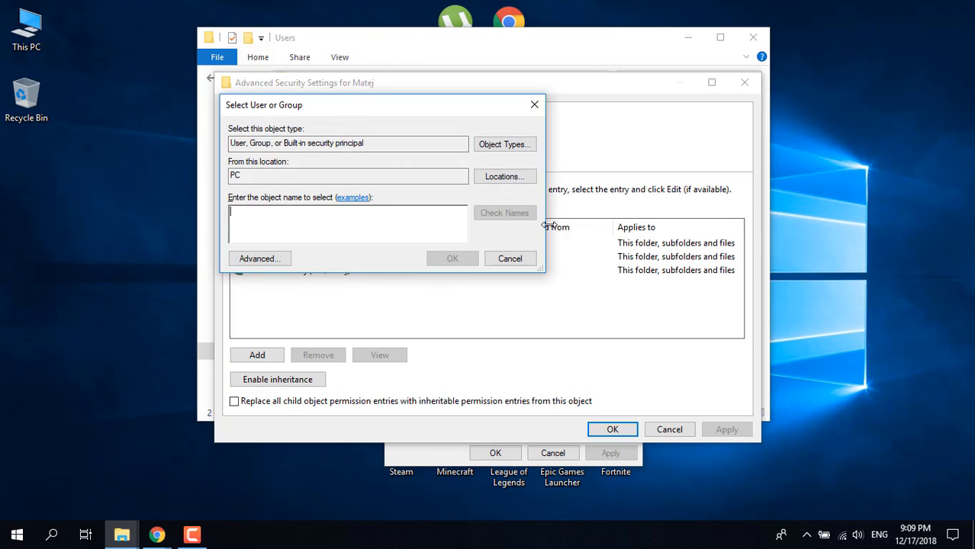
click(286, 259)
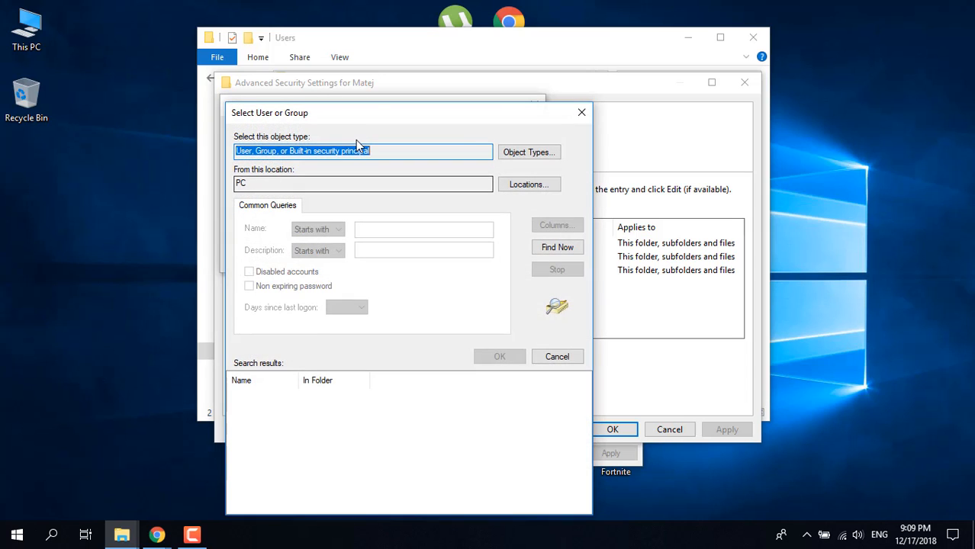
drag(373, 115, 375, 46)
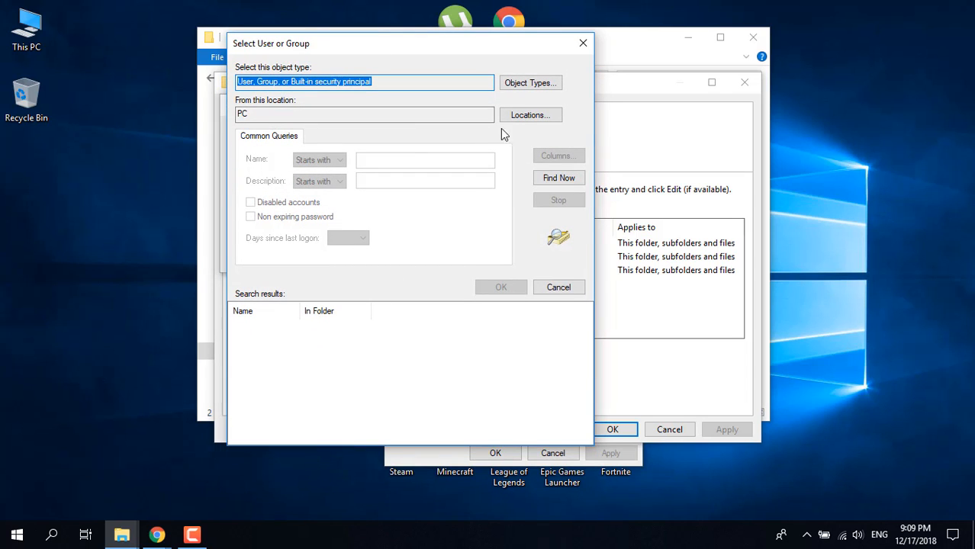
click(558, 178)
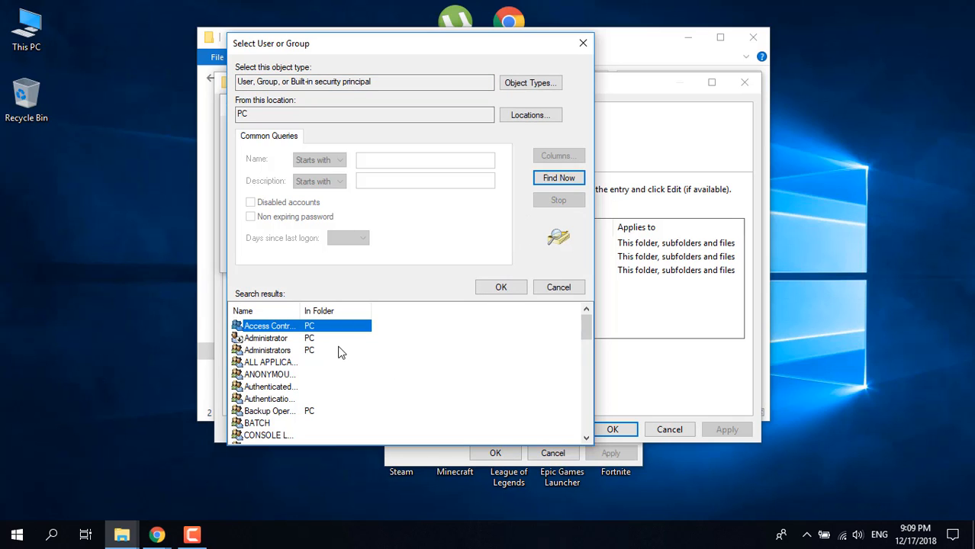
Step: Look through the found users and groups and select Everyone
scroll(341, 353, down, 3)
scroll(341, 352, down, 5)
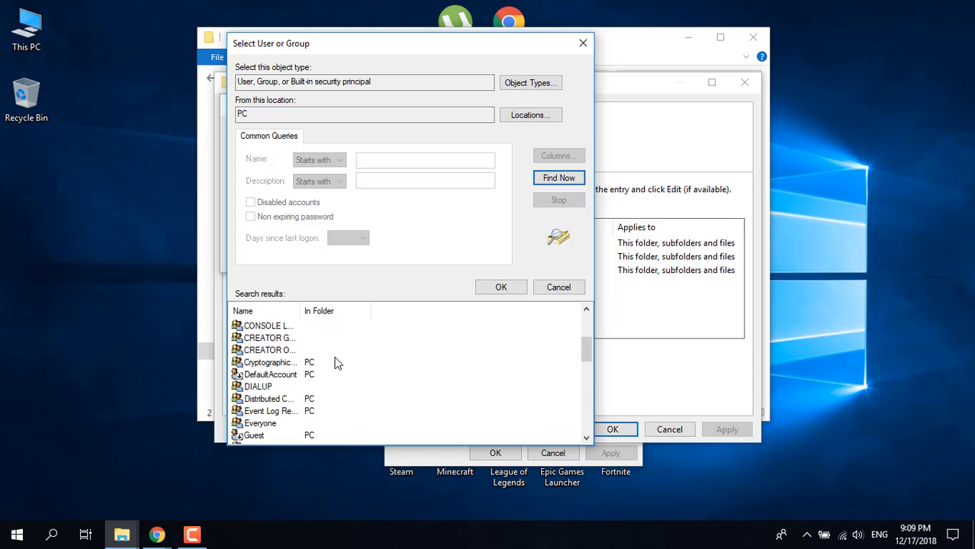
scroll(338, 363, down, 6)
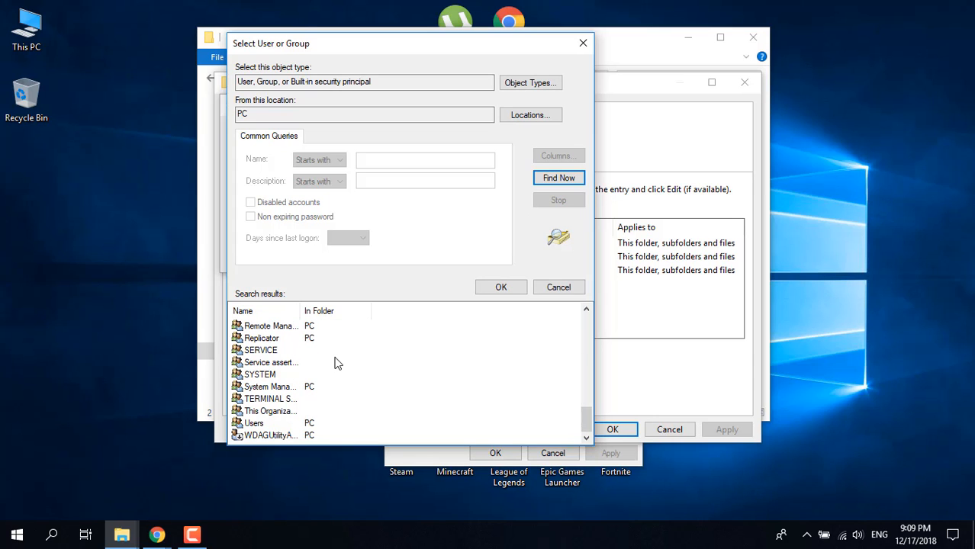
scroll(338, 363, up, 15)
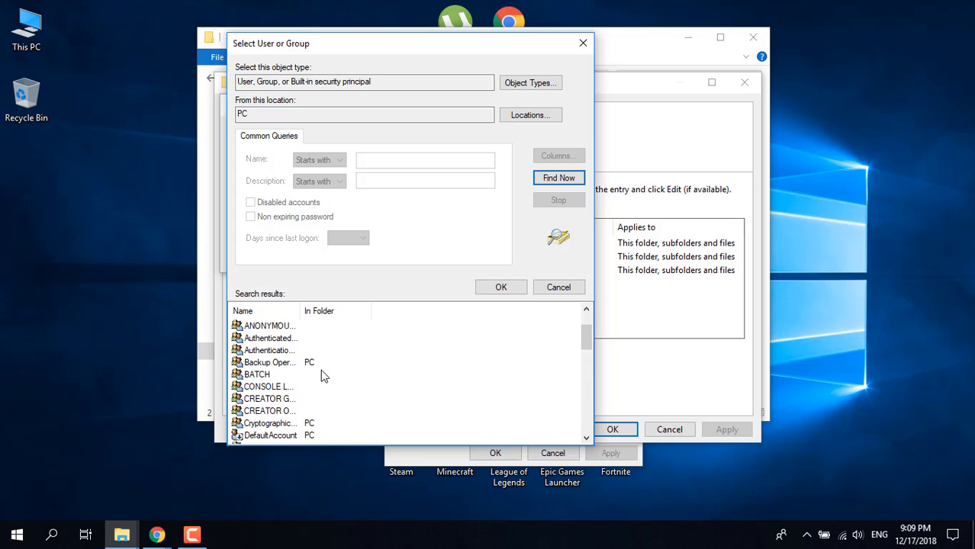
key(Home)
scroll(305, 349, down, 6)
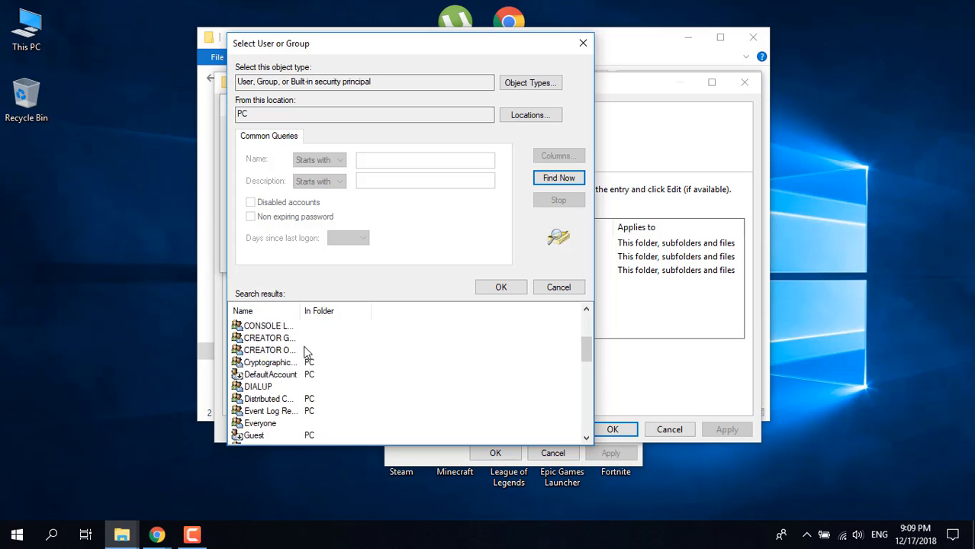
scroll(289, 376, up, 2)
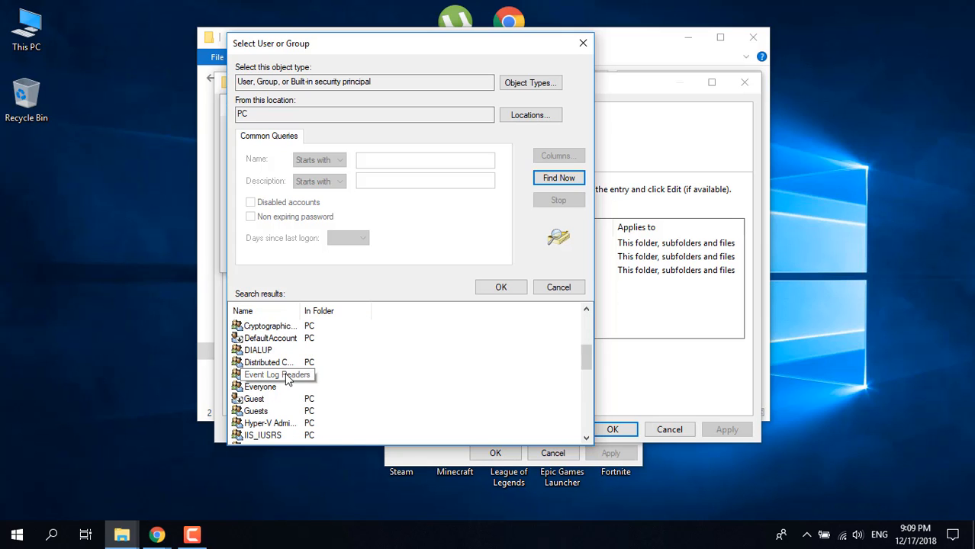
scroll(289, 376, down, 3)
scroll(286, 377, down, 3)
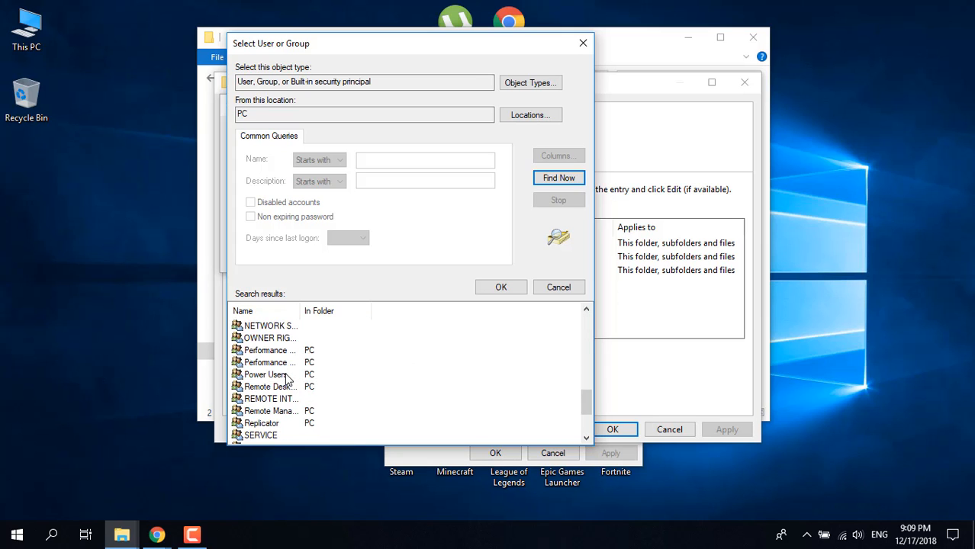
click(287, 375)
key(e)
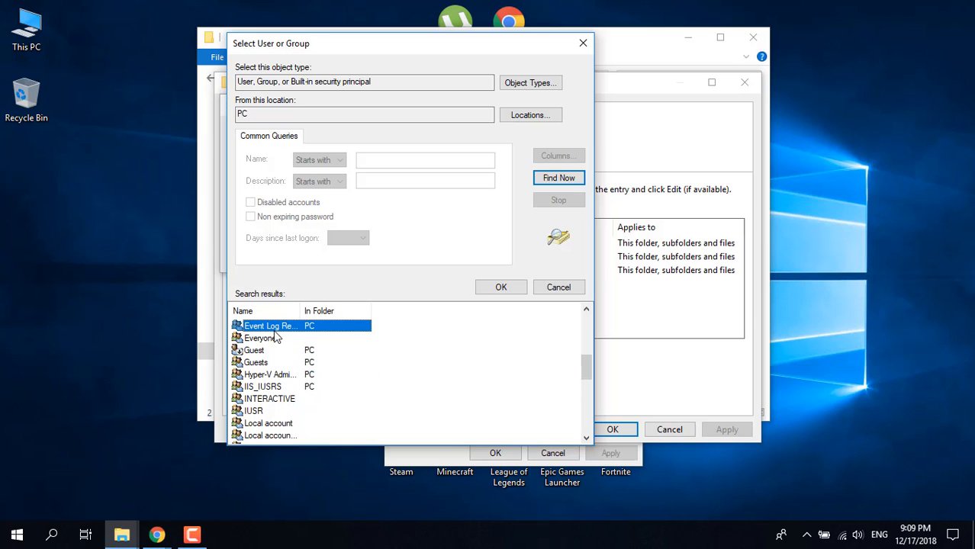
click(262, 341)
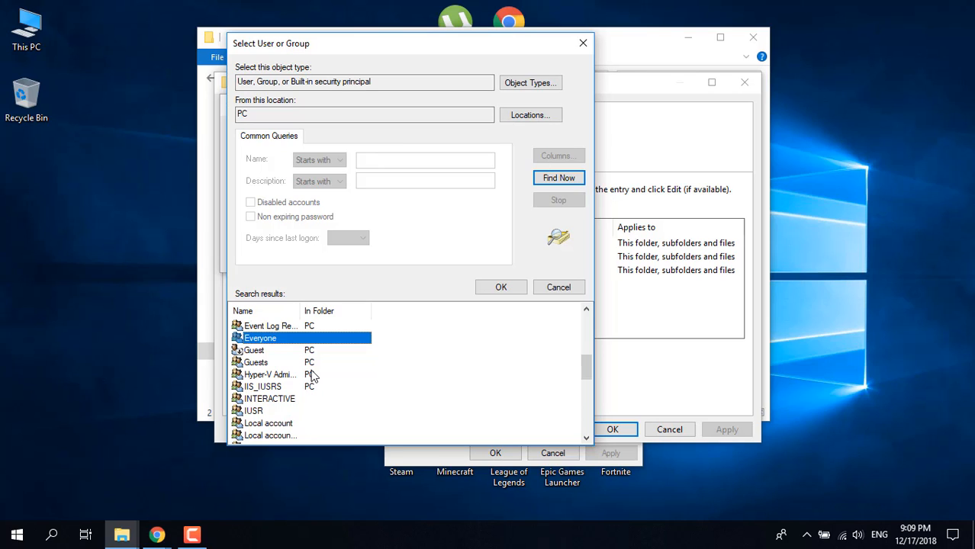
Step: Choose the personal user account from the found users and groups as the object name for the owner
scroll(320, 370, down, 2)
scroll(290, 359, up, 1)
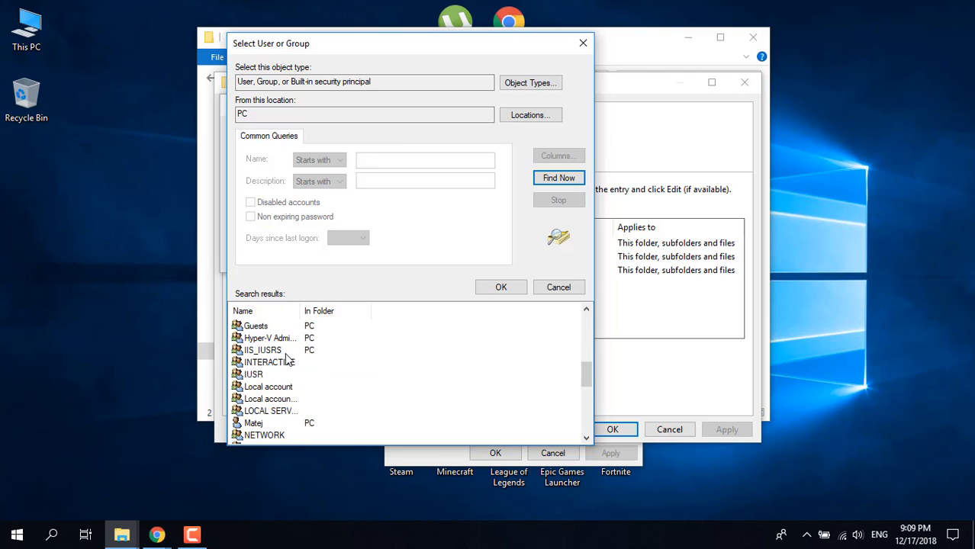
scroll(282, 374, down, 1)
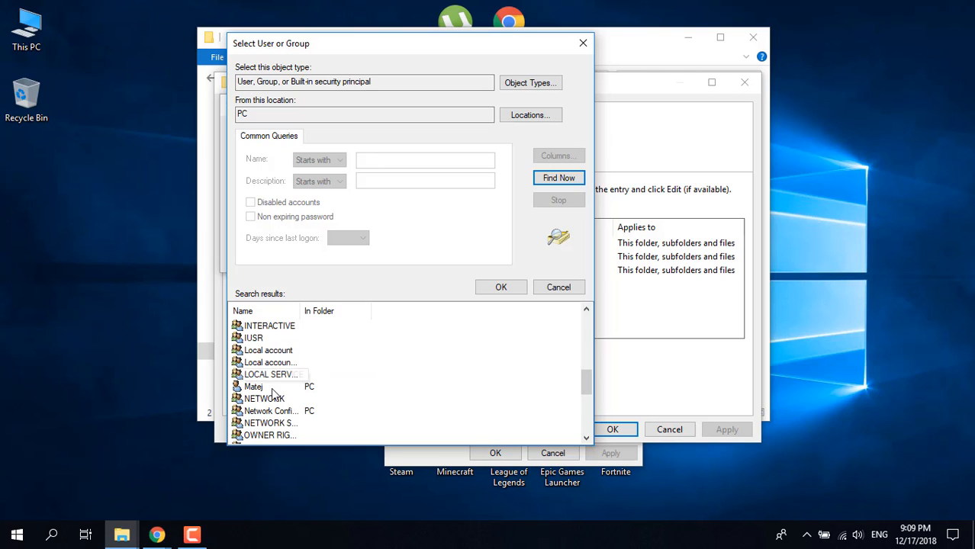
click(277, 387)
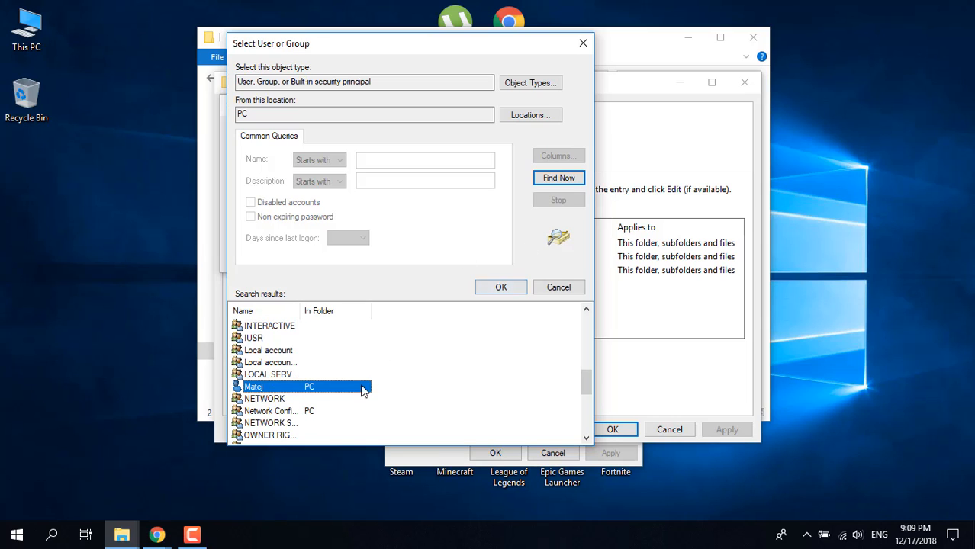
click(500, 287)
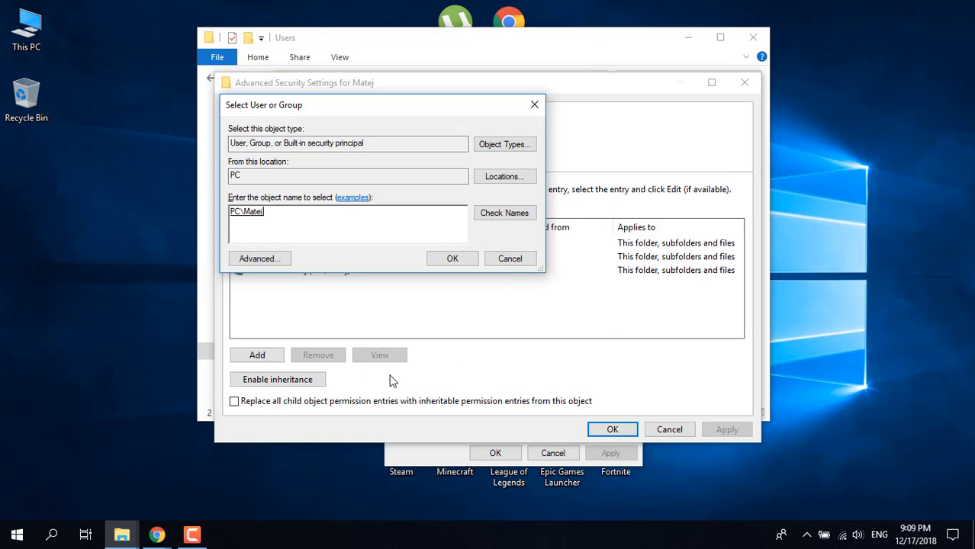
click(263, 260)
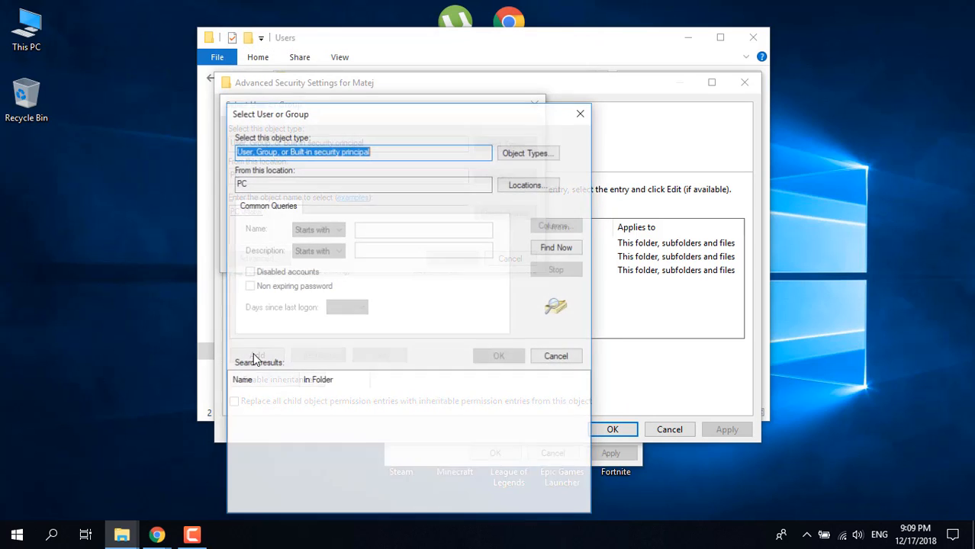
drag(445, 119, 456, 41)
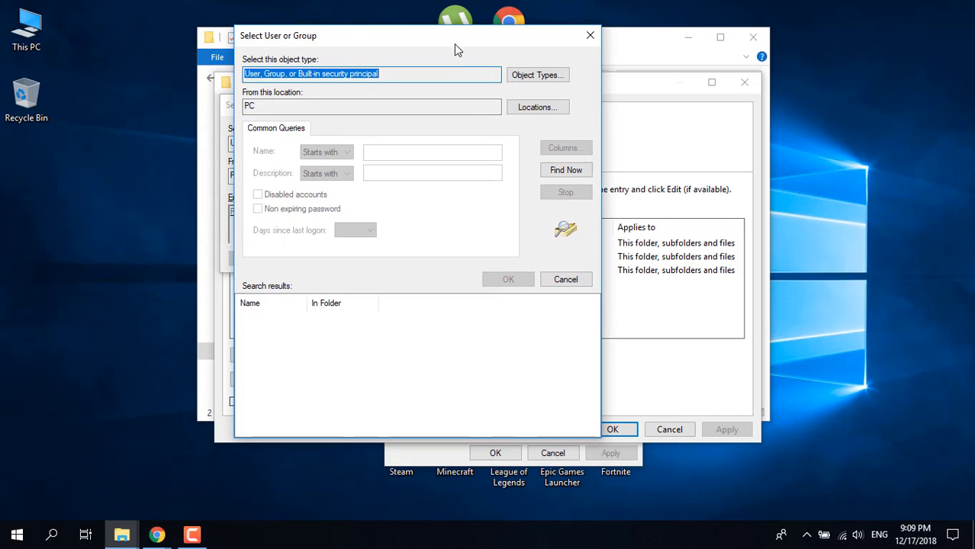
click(590, 36)
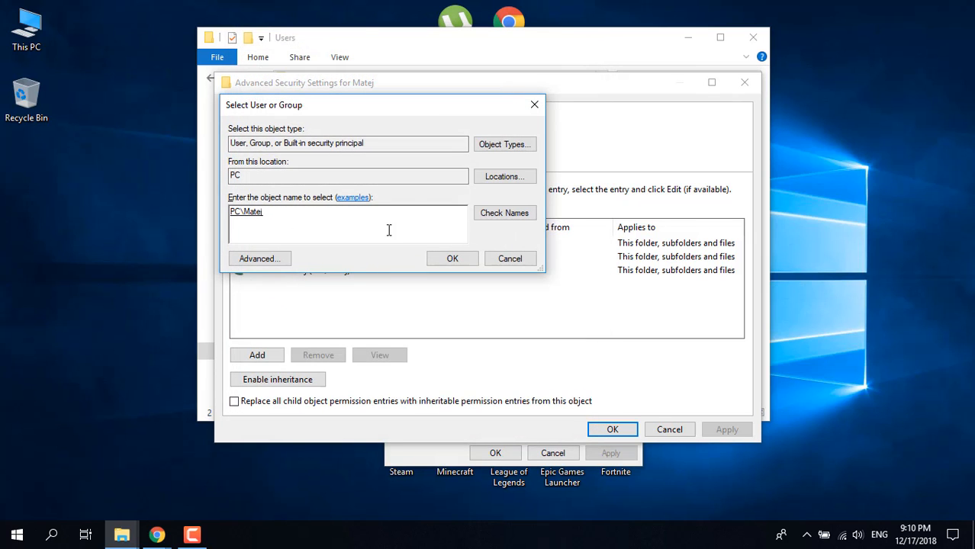
Step: Confirm the personal account as the folder's new owner and open that account's permission entry
click(455, 260)
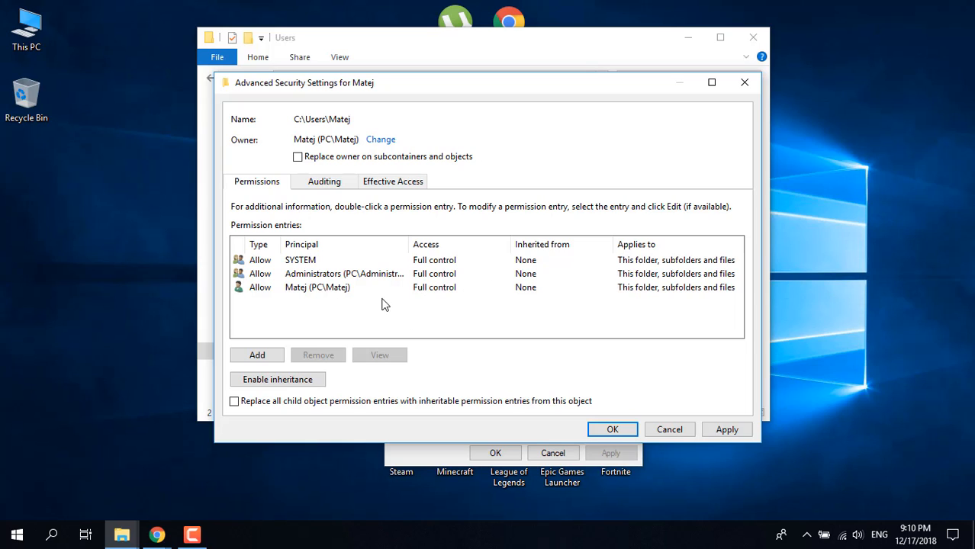
click(427, 287)
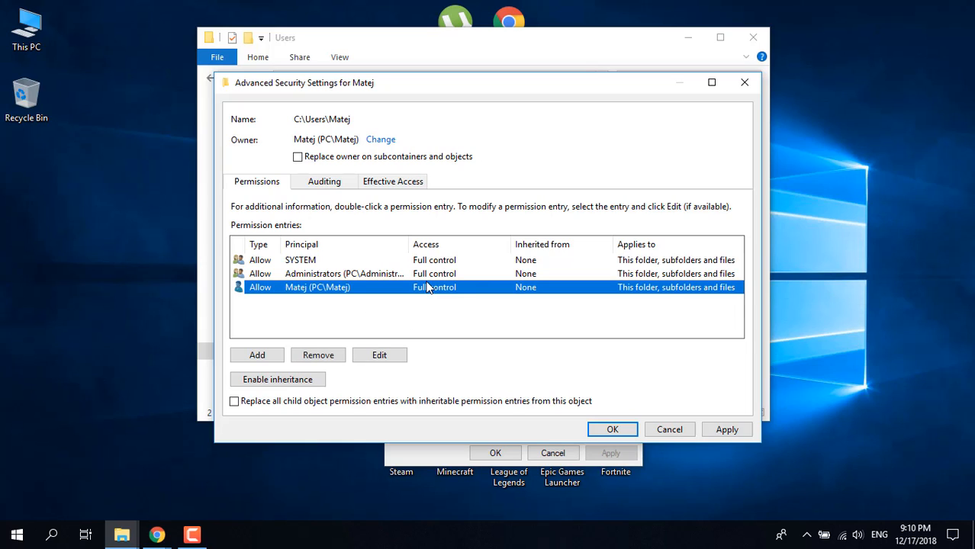
click(466, 308)
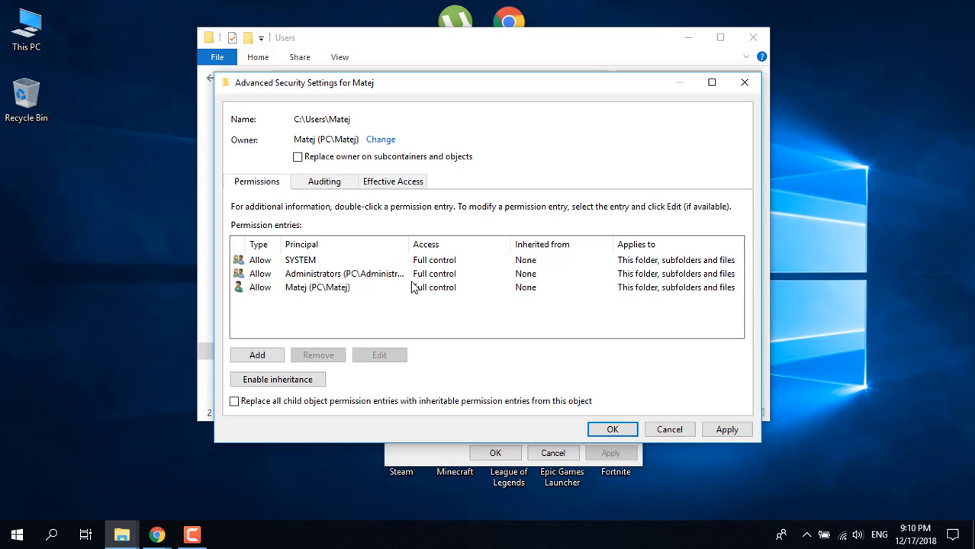
click(436, 293)
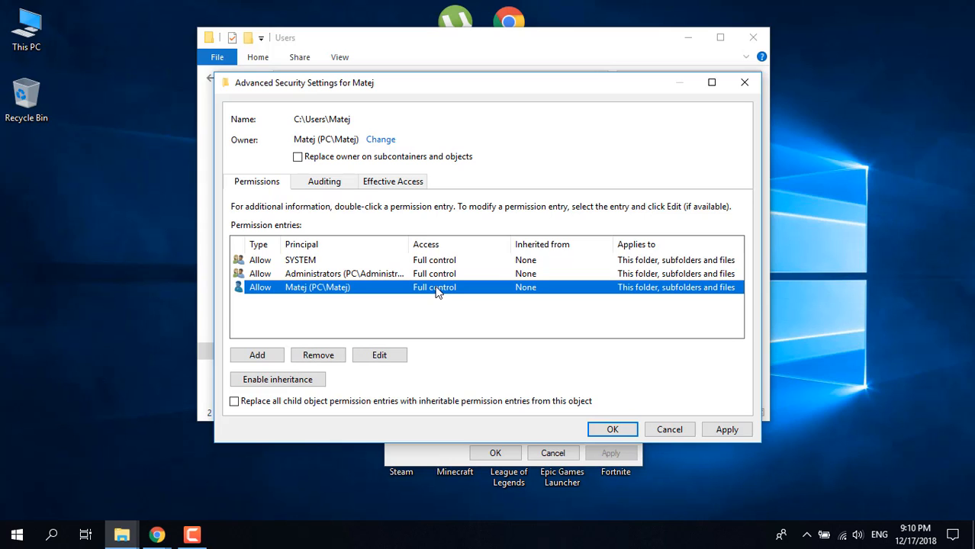
double_click(436, 293)
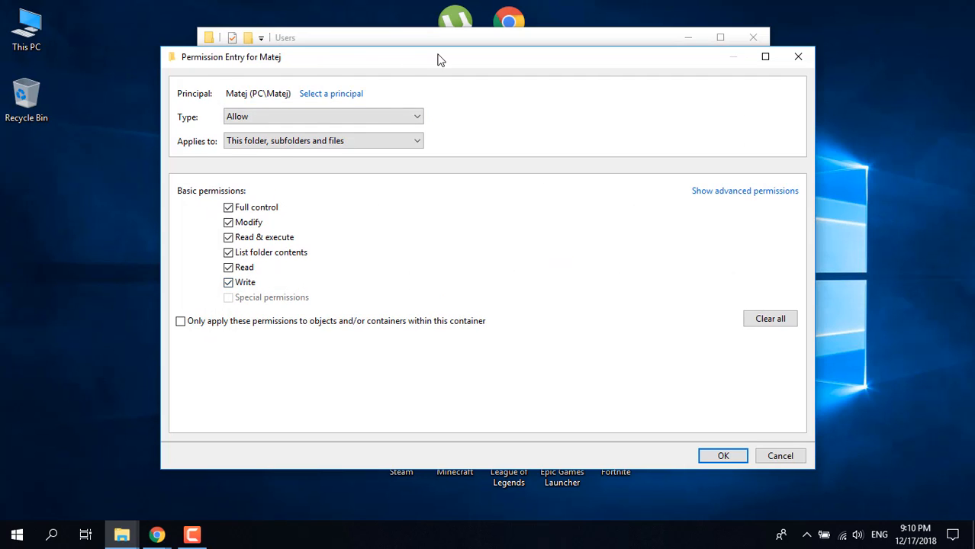
Step: Check the basic permissions in the personal account's permission entry and accept it with Full control allowed
drag(438, 59, 462, 32)
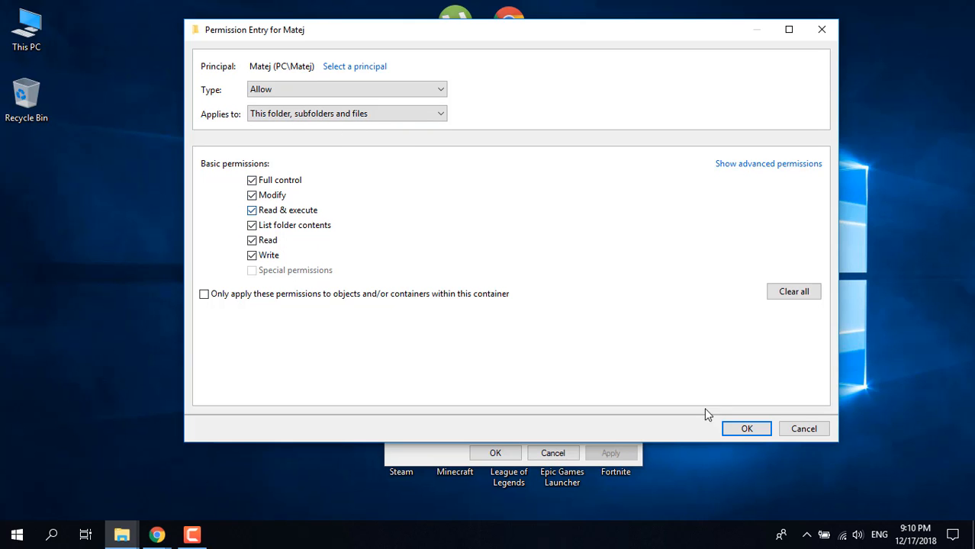
click(740, 428)
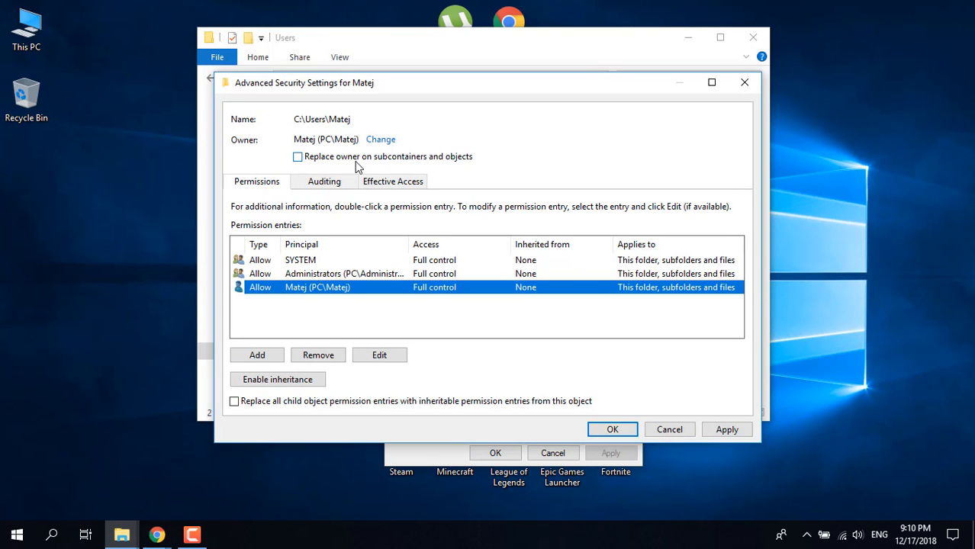
Step: Apply the owner replacement to the folder's subcontainers and objects, agreeing to replace the unreadable directory's permissions with Full Control
click(406, 157)
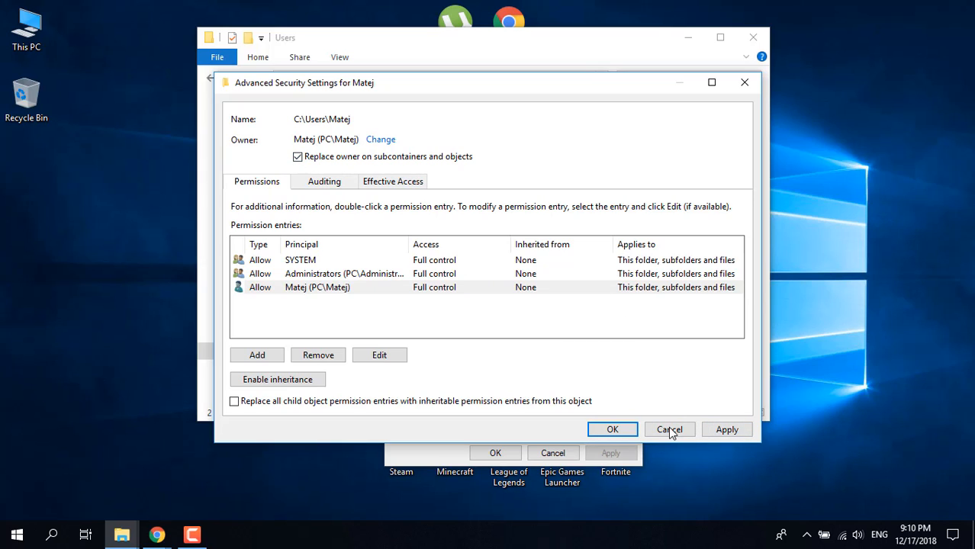
click(722, 430)
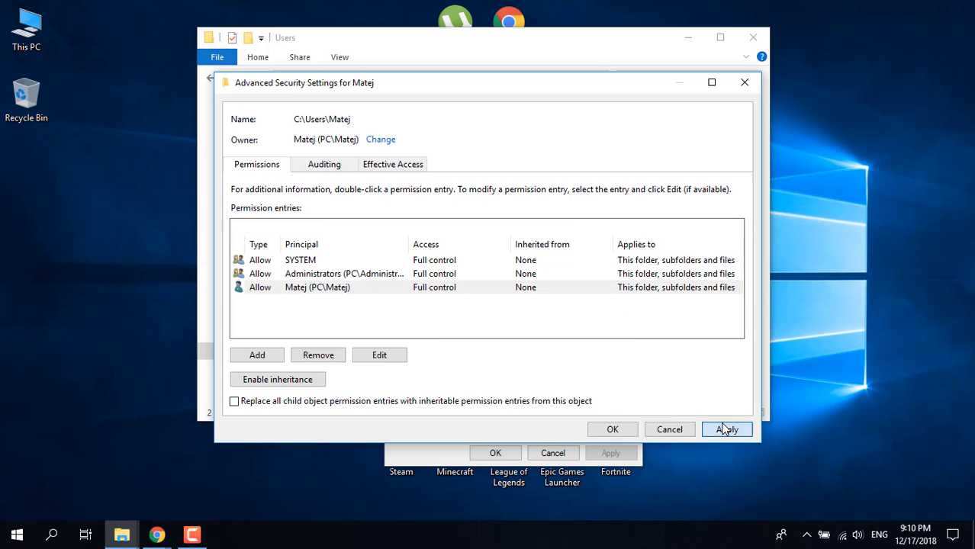
click(613, 430)
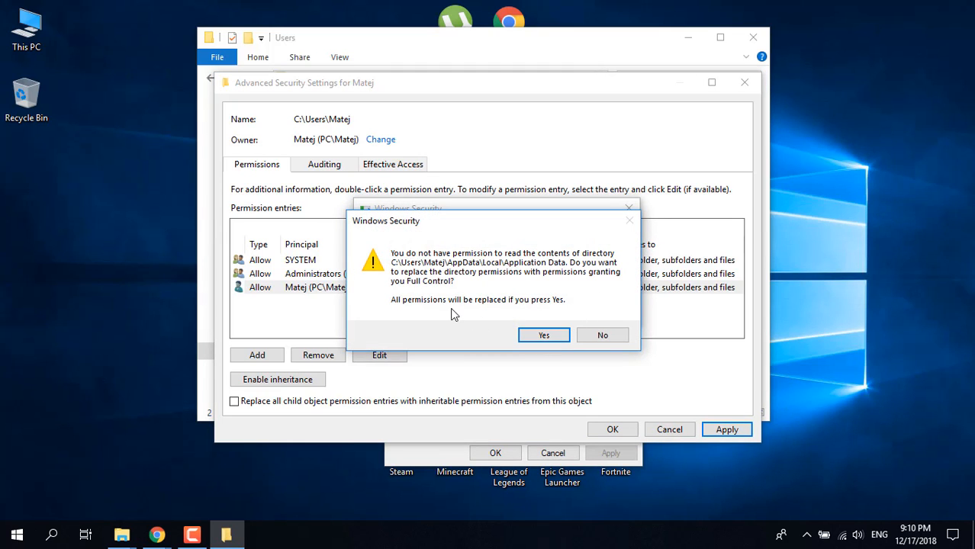
click(544, 338)
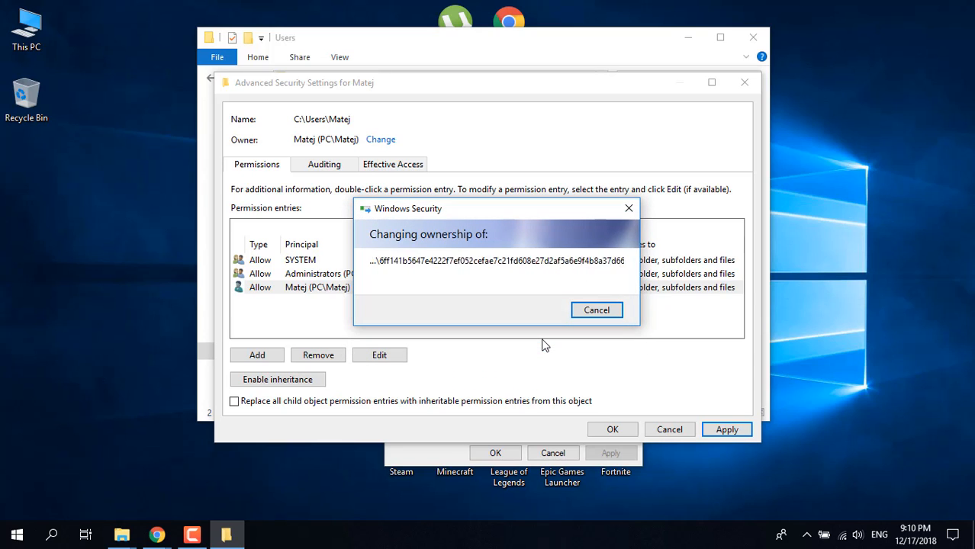